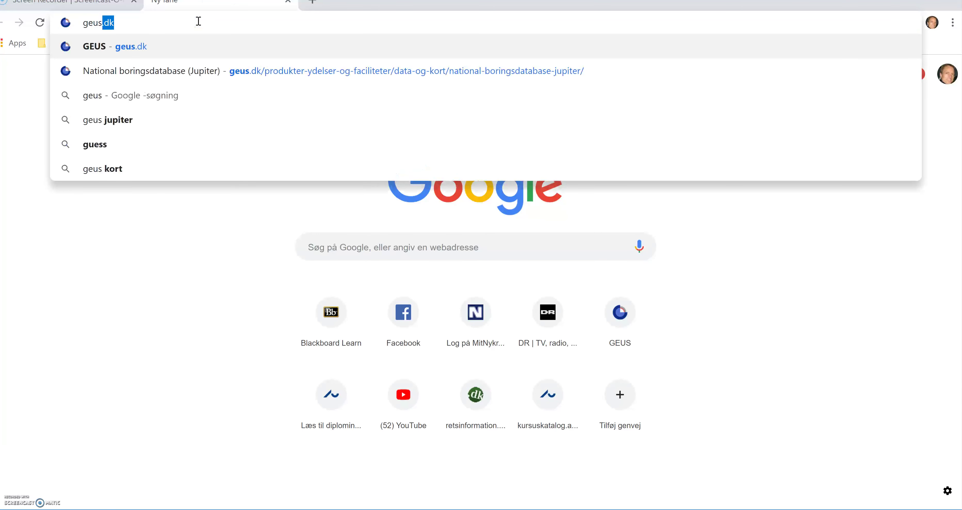
{"action": "key", "text": "Return"}
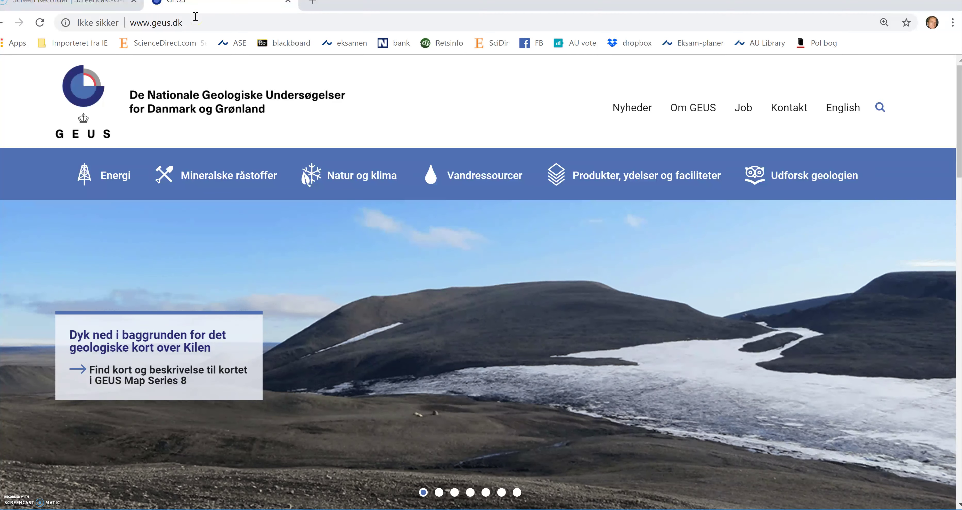
{"action": "left_click", "coordinate": [200, 15]}
{"action": "left_click_drag", "start_coordinate": [200, 21], "coordinate": [134, 14]}
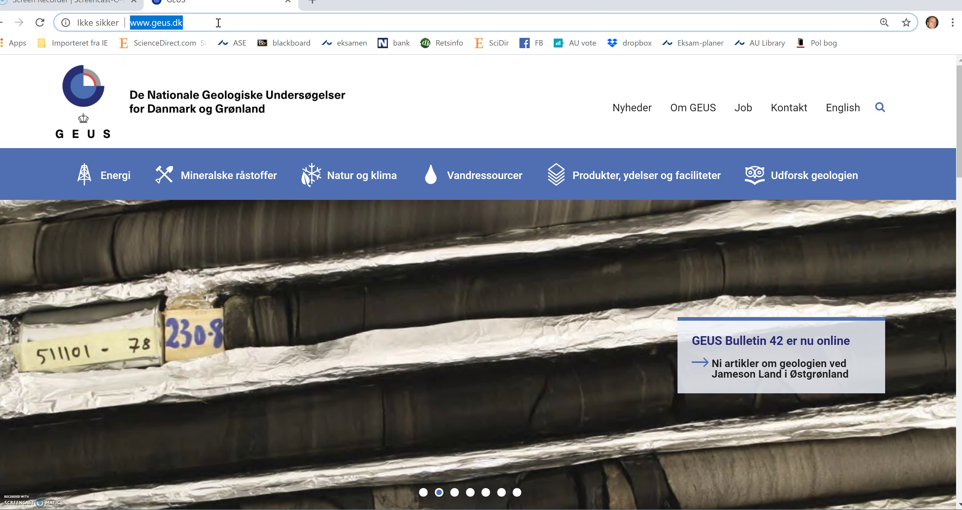
Scroll down to SE VORES DATA OG KORT and briefly mark the Boringer og drikkevand (Jupiter) link in red.
{"action": "left_click", "coordinate": [218, 23]}
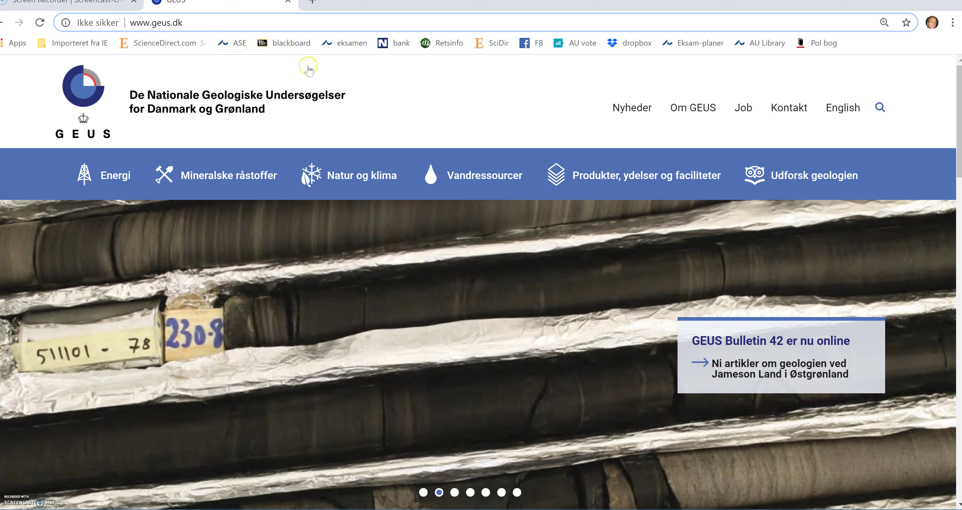
{"action": "scroll", "coordinate": [460, 115], "scroll_direction": "down", "scroll_amount": 2}
{"action": "scroll", "coordinate": [460, 116], "scroll_direction": "down", "scroll_amount": 8}
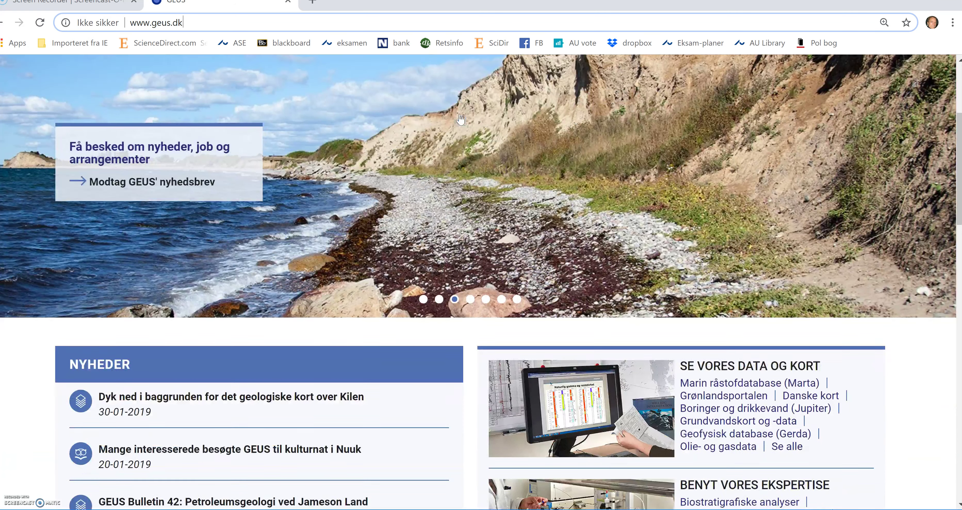
{"action": "scroll", "coordinate": [459, 119], "scroll_direction": "down", "scroll_amount": 1}
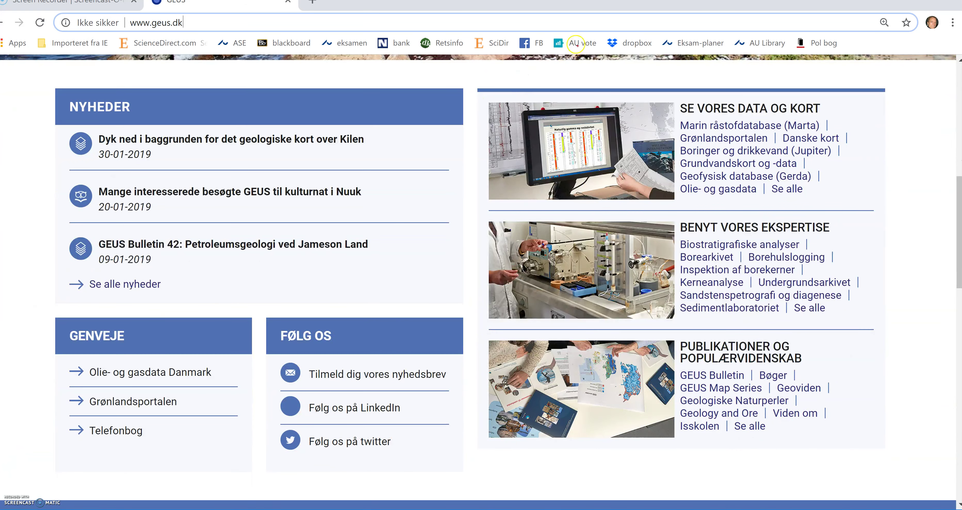
{"action": "mouse_move", "coordinate": [754, 0]}
{"action": "left_mouse_down"}
{"action": "mouse_move", "coordinate": [738, 71]}
{"action": "mouse_move", "coordinate": [659, 136]}
{"action": "mouse_move", "coordinate": [748, 156]}
{"action": "left_mouse_up"}
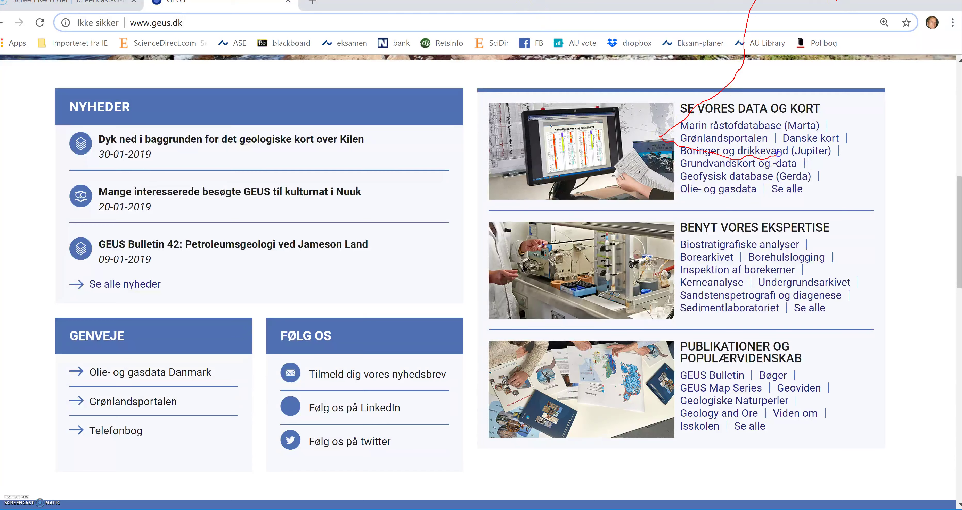
{"action": "mouse_move", "coordinate": [809, 155]}
{"action": "left_mouse_down"}
{"action": "mouse_move", "coordinate": [782, 146]}
{"action": "mouse_move", "coordinate": [680, 153]}
{"action": "left_mouse_up"}
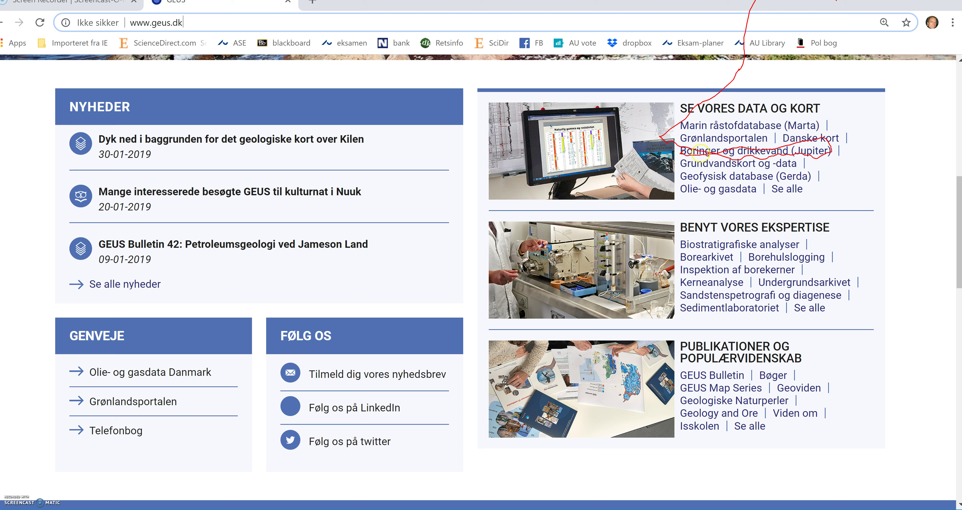
{"action": "key", "text": "Escape"}
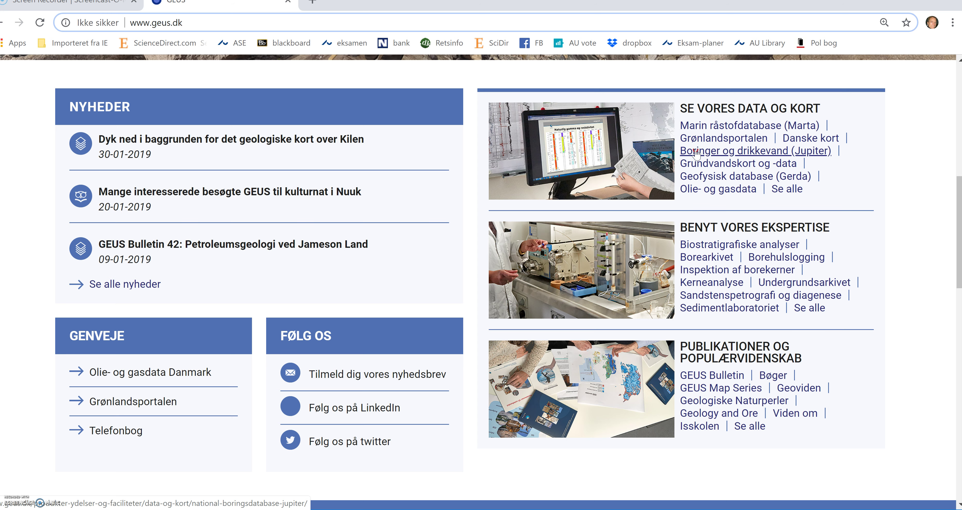
Go to the Boringer og drikkevand (Jupiter) page, then its Adgang til data subpage.
{"action": "left_click", "coordinate": [695, 153]}
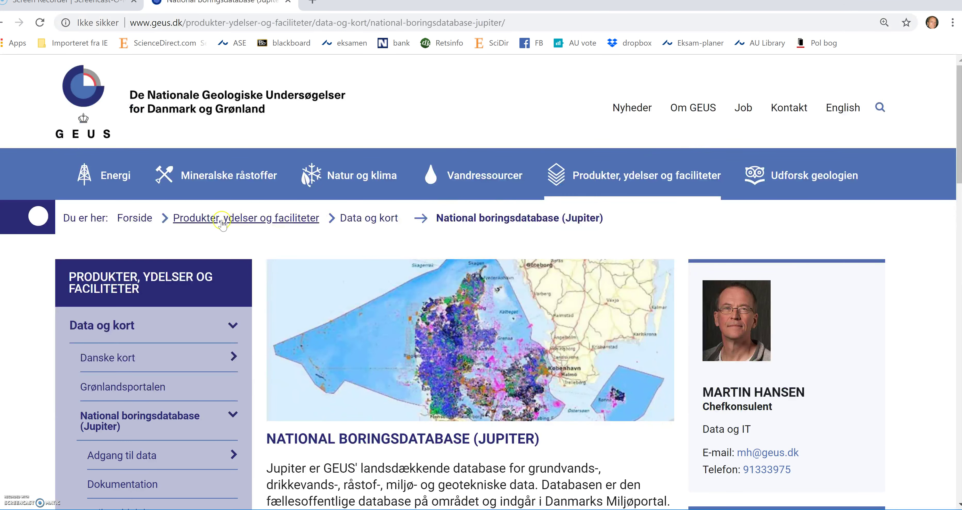
{"action": "scroll", "coordinate": [104, 231], "scroll_direction": "down", "scroll_amount": 5}
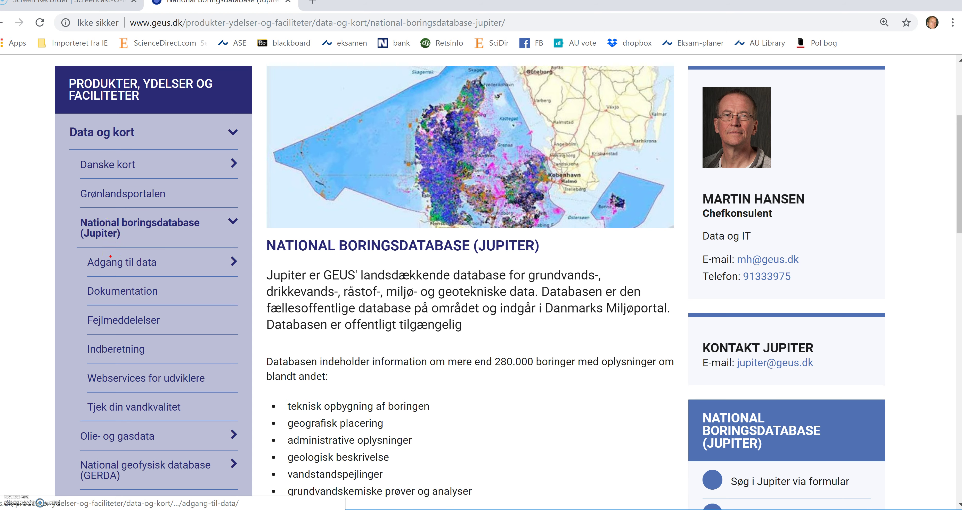
{"action": "left_click", "coordinate": [111, 249]}
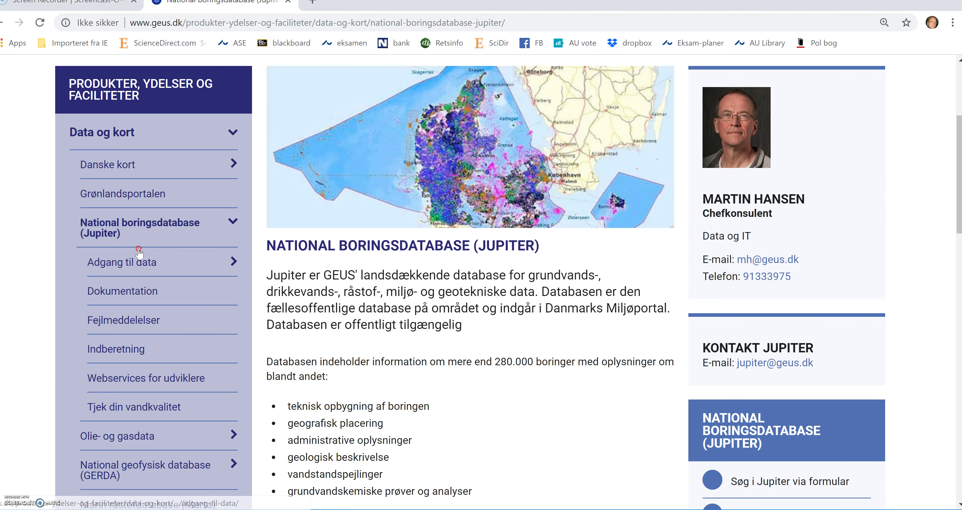
{"action": "left_click", "coordinate": [133, 264]}
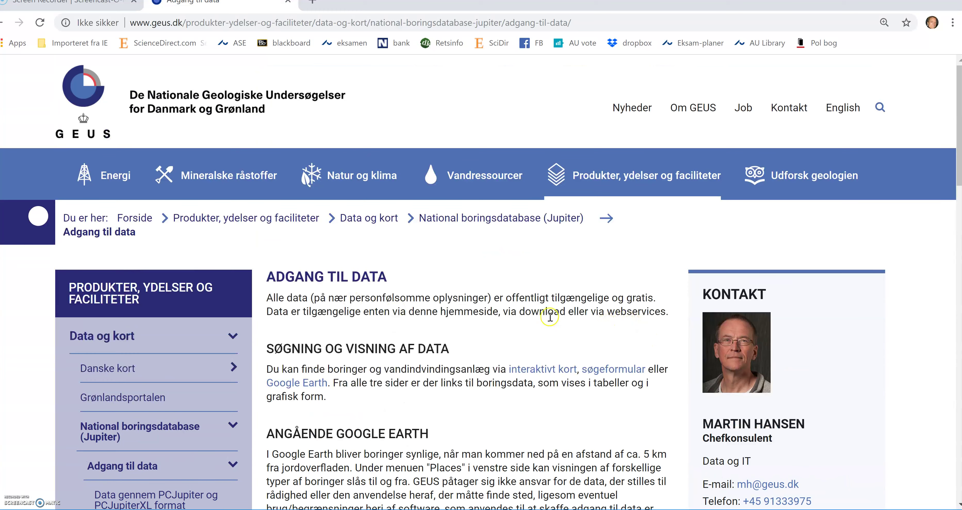
Point out the interaktivt kort, søgeformular and Google Earth links, then download and open geuskort (19).kml.
{"action": "scroll", "coordinate": [549, 317], "scroll_direction": "down", "scroll_amount": 3}
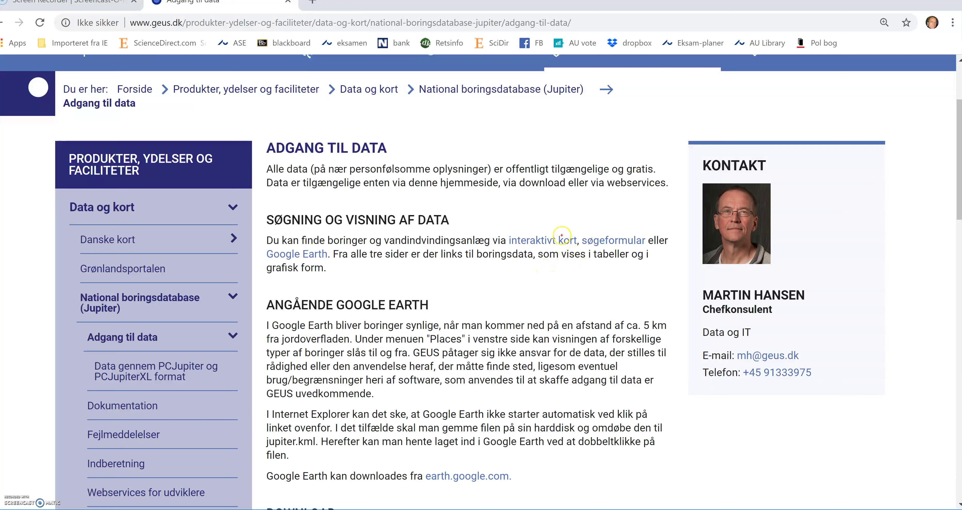
{"action": "mouse_move", "coordinate": [548, 228]}
{"action": "left_mouse_down"}
{"action": "mouse_move", "coordinate": [510, 231]}
{"action": "mouse_move", "coordinate": [506, 245]}
{"action": "mouse_move", "coordinate": [584, 261]}
{"action": "left_mouse_up"}
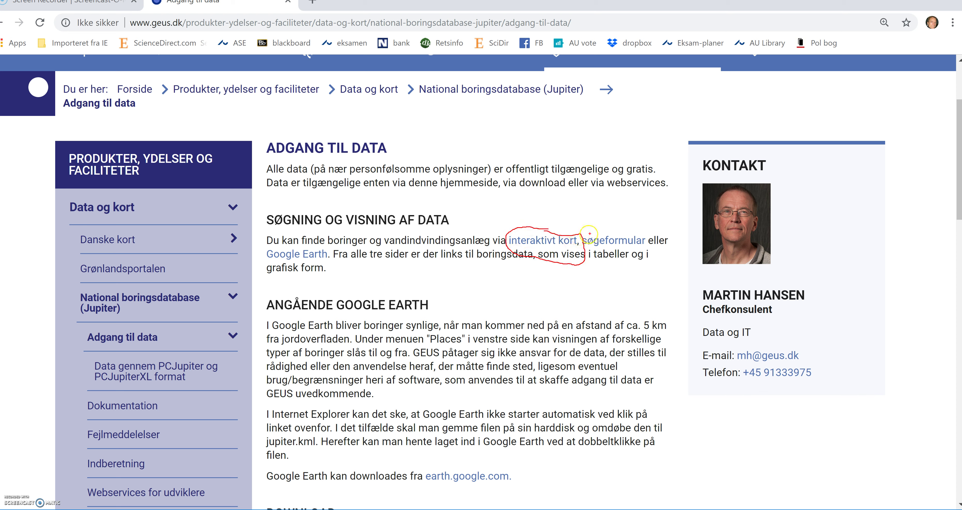
{"action": "mouse_move", "coordinate": [584, 228]}
{"action": "left_mouse_down"}
{"action": "mouse_move", "coordinate": [596, 254]}
{"action": "mouse_move", "coordinate": [645, 252]}
{"action": "mouse_move", "coordinate": [653, 242]}
{"action": "mouse_move", "coordinate": [570, 220]}
{"action": "mouse_move", "coordinate": [588, 236]}
{"action": "left_mouse_up"}
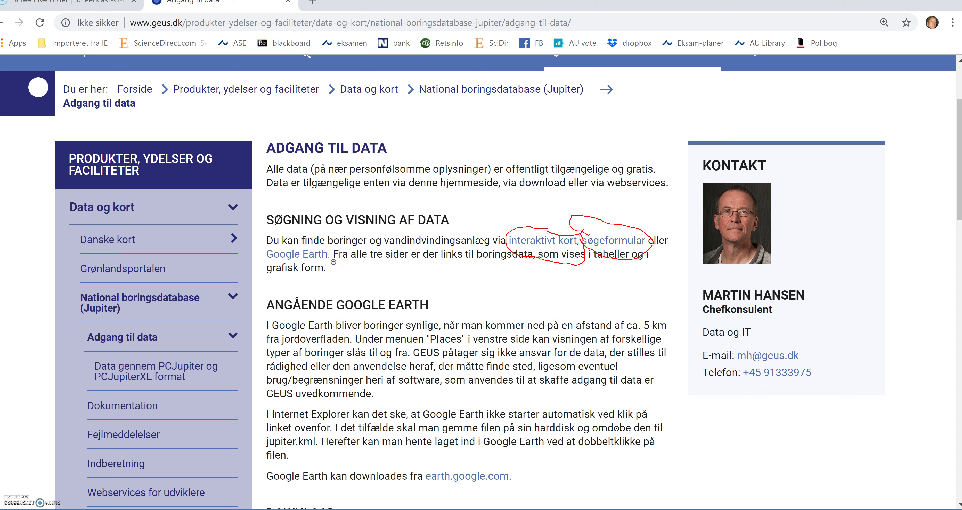
{"action": "mouse_move", "coordinate": [333, 262]}
{"action": "left_mouse_down"}
{"action": "mouse_move", "coordinate": [306, 244]}
{"action": "mouse_move", "coordinate": [265, 248]}
{"action": "mouse_move", "coordinate": [263, 258]}
{"action": "mouse_move", "coordinate": [324, 266]}
{"action": "left_mouse_up"}
{"action": "key", "text": "Escape"}
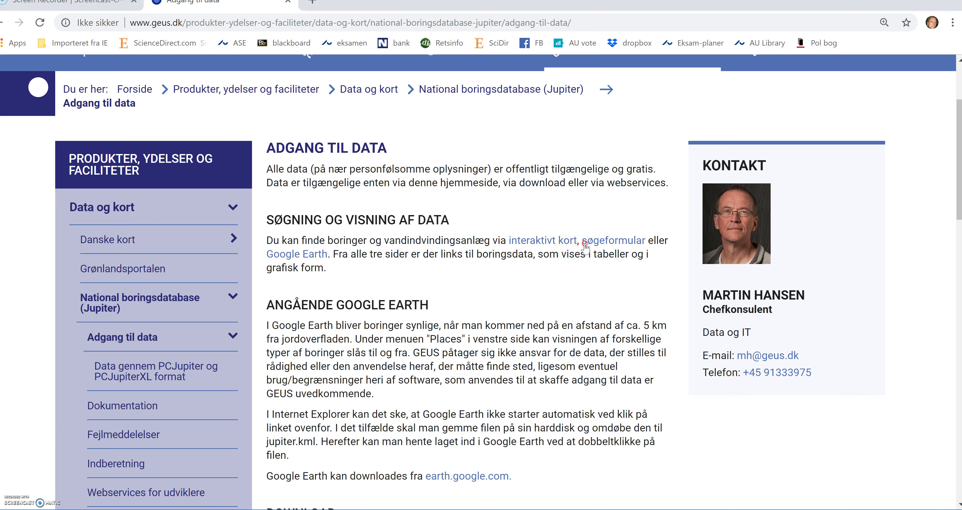
{"action": "left_click", "coordinate": [308, 250]}
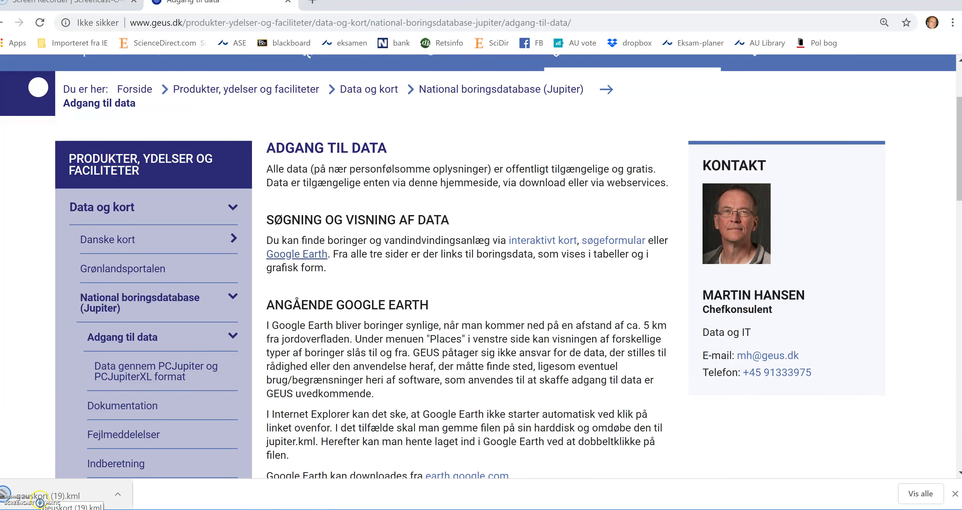
{"action": "left_click", "coordinate": [41, 504]}
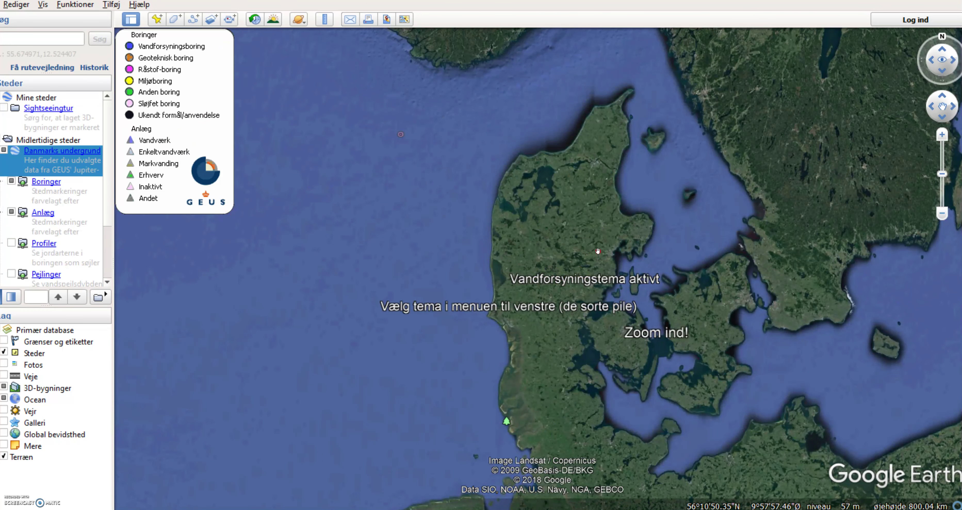
Zoom into eastern Jutland until borehole markers appear around Kastedværket, Søften Vandværk and Truelsbjergværket.
{"action": "left_click_drag", "start_coordinate": [597, 251], "coordinate": [535, 267]}
{"action": "scroll", "coordinate": [535, 269], "scroll_direction": "up", "scroll_amount": 1}
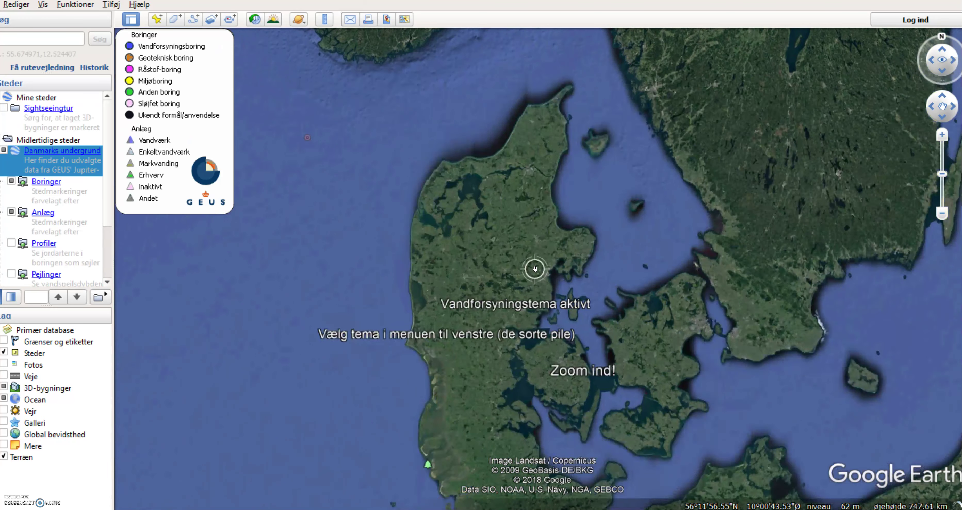
{"action": "scroll", "coordinate": [534, 269], "scroll_direction": "up", "scroll_amount": 3}
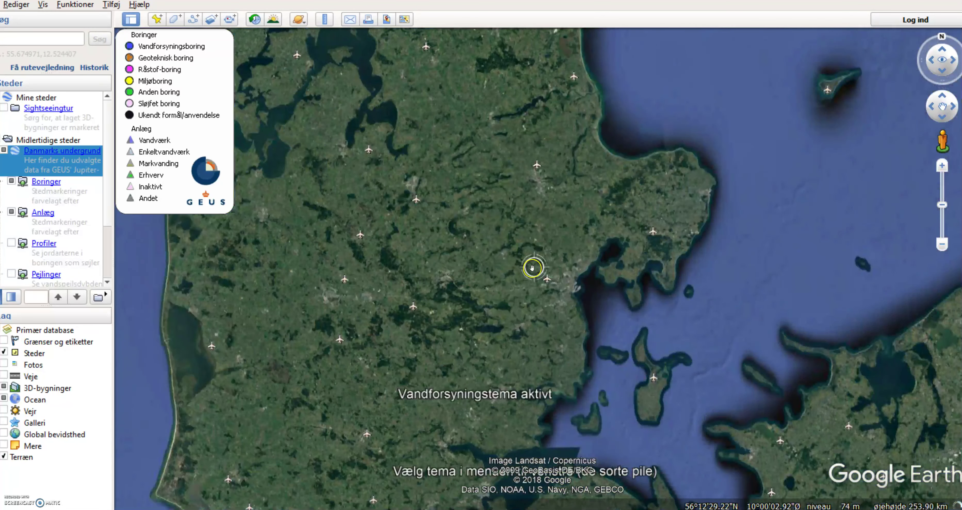
{"action": "scroll", "coordinate": [532, 268], "scroll_direction": "up", "scroll_amount": 2}
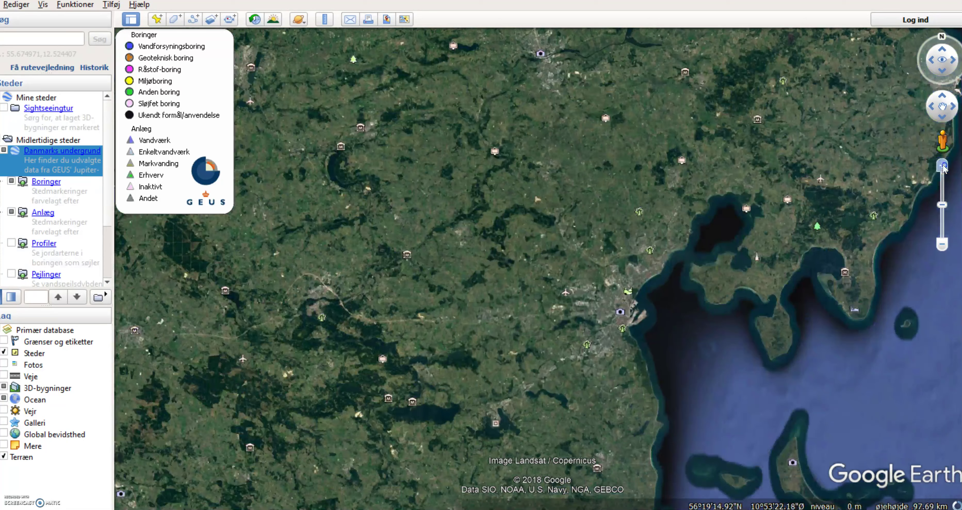
{"action": "left_click", "coordinate": [942, 165]}
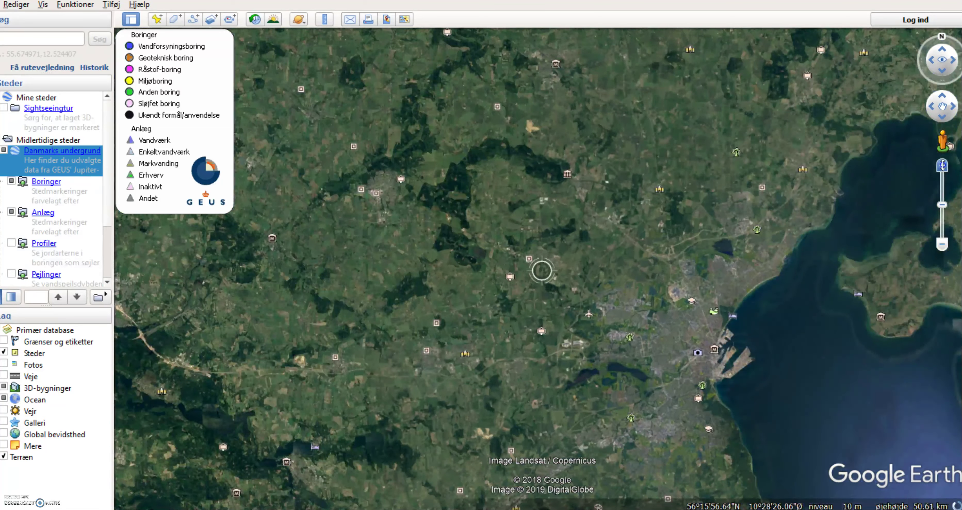
{"action": "scroll", "coordinate": [659, 296], "scroll_direction": "up", "scroll_amount": 3}
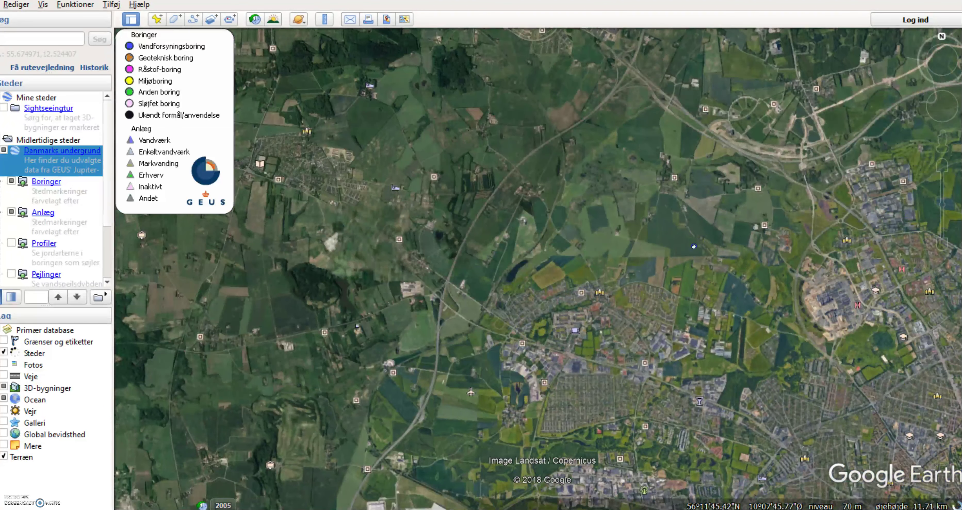
{"action": "left_click_drag", "start_coordinate": [658, 296], "coordinate": [554, 326]}
{"action": "scroll", "coordinate": [554, 324], "scroll_direction": "up", "scroll_amount": 2}
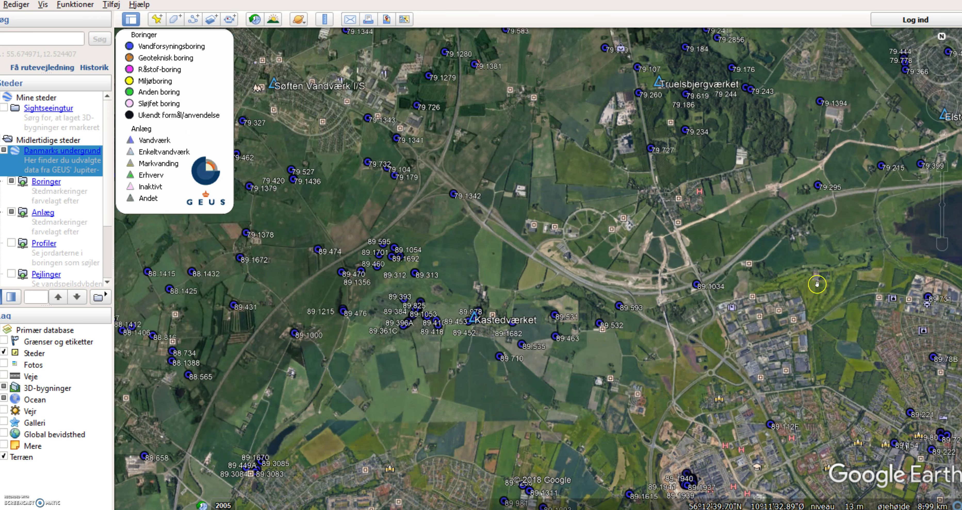
Pan east to Truelsbjergværket and open the info balloon for boring 79.184.
{"action": "left_click_drag", "start_coordinate": [811, 279], "coordinate": [709, 402]}
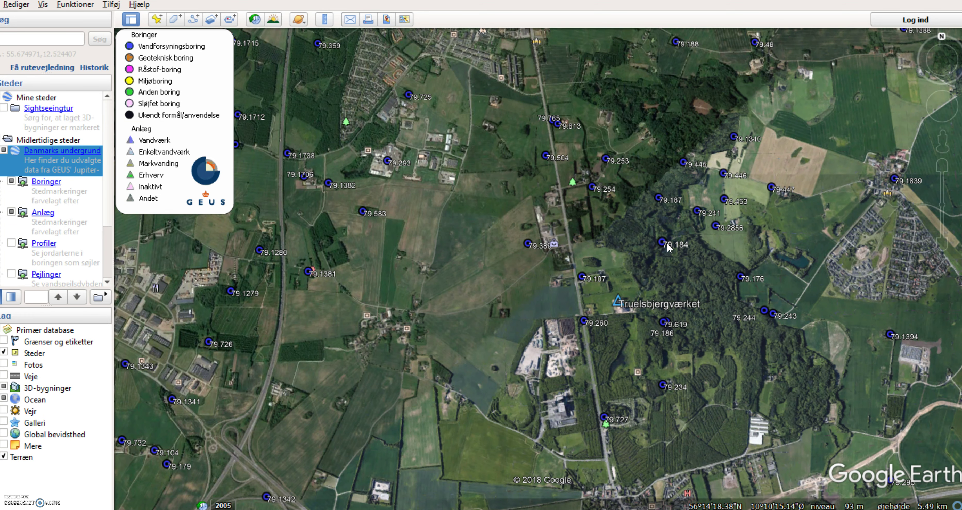
{"action": "left_click", "coordinate": [664, 243]}
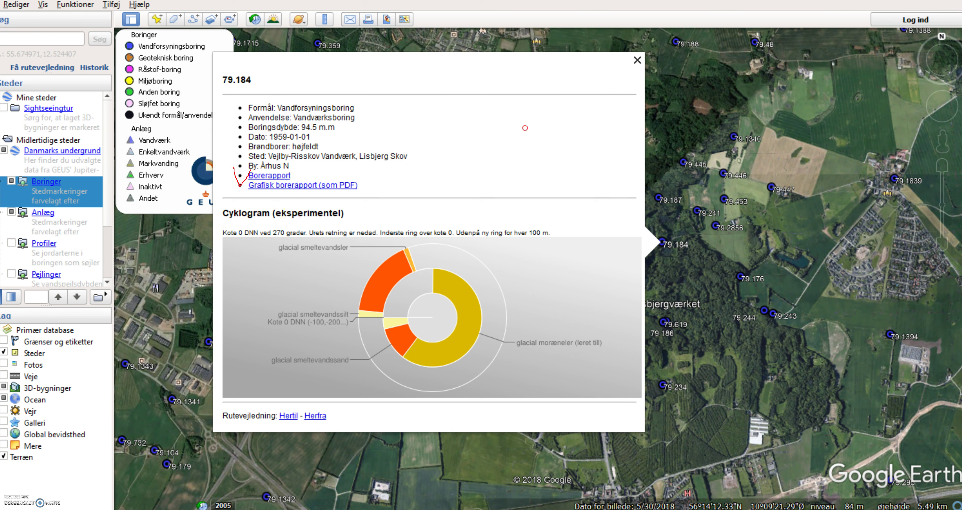
Open the full bore report and mark its location, driller A. Højfeldt A/S, terrain elevation and map position.
{"action": "left_click", "coordinate": [267, 179]}
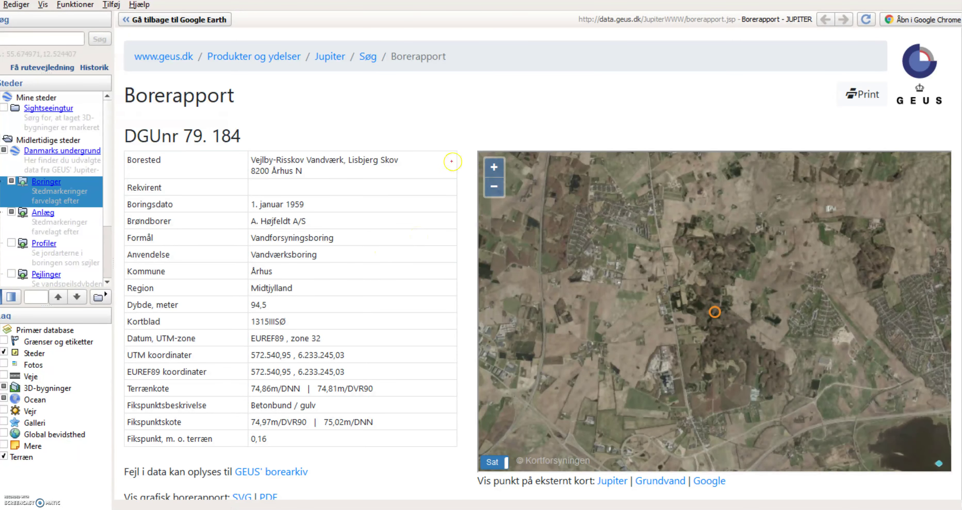
{"action": "left_click_drag", "start_coordinate": [426, 156], "coordinate": [419, 182]}
{"action": "left_click_drag", "start_coordinate": [374, 216], "coordinate": [395, 212]}
{"action": "left_click_drag", "start_coordinate": [389, 382], "coordinate": [414, 423]}
{"action": "mouse_move", "coordinate": [599, 345]}
{"action": "left_mouse_down"}
{"action": "mouse_move", "coordinate": [616, 388]}
{"action": "mouse_move", "coordinate": [662, 364]}
{"action": "mouse_move", "coordinate": [688, 298]}
{"action": "mouse_move", "coordinate": [709, 283]}
{"action": "mouse_move", "coordinate": [719, 291]}
{"action": "mouse_move", "coordinate": [716, 338]}
{"action": "left_mouse_up"}
Scroll past Pejlemålepunkter and Aktive tilladelser to the Geologi og cyklogram layer table.
{"action": "scroll", "coordinate": [355, 256], "scroll_direction": "down", "scroll_amount": 3}
{"action": "scroll", "coordinate": [356, 257], "scroll_direction": "down", "scroll_amount": 7}
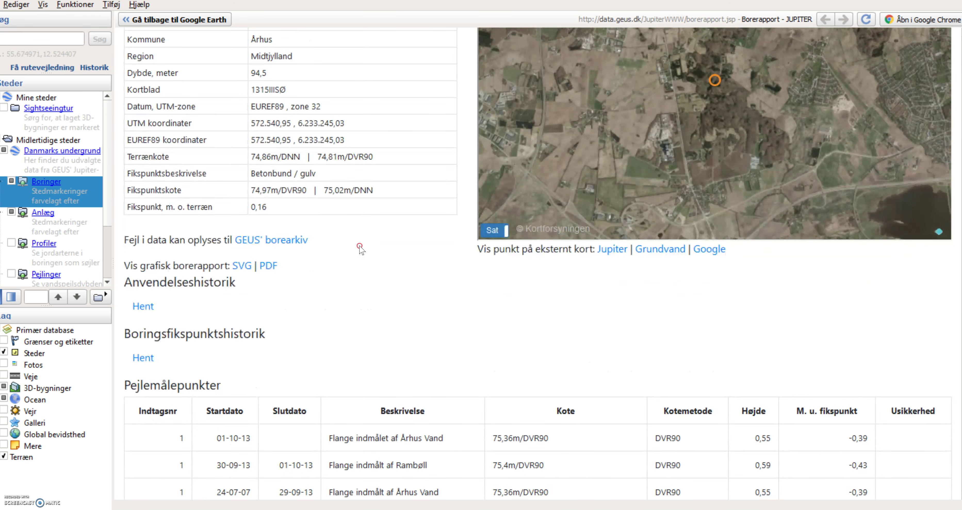
{"action": "scroll", "coordinate": [388, 271], "scroll_direction": "down", "scroll_amount": 6}
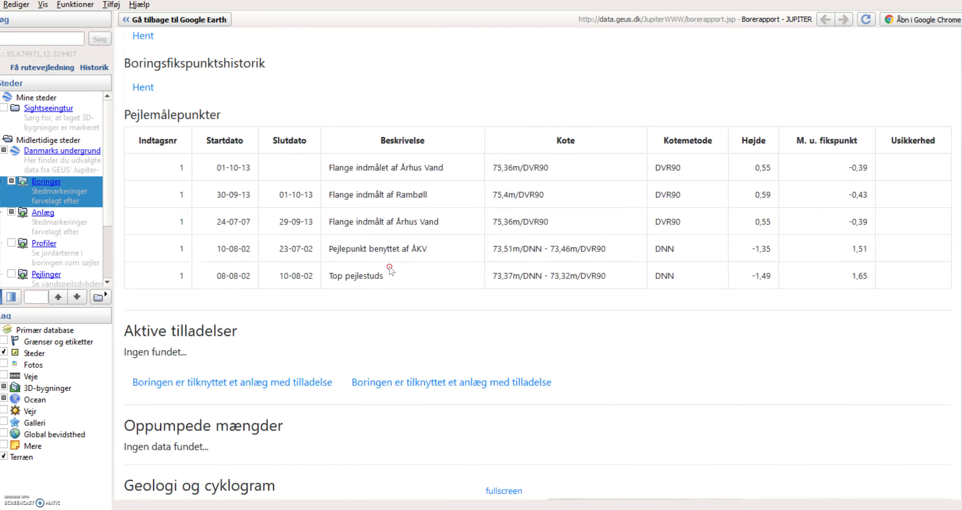
{"action": "scroll", "coordinate": [388, 271], "scroll_direction": "down", "scroll_amount": 3}
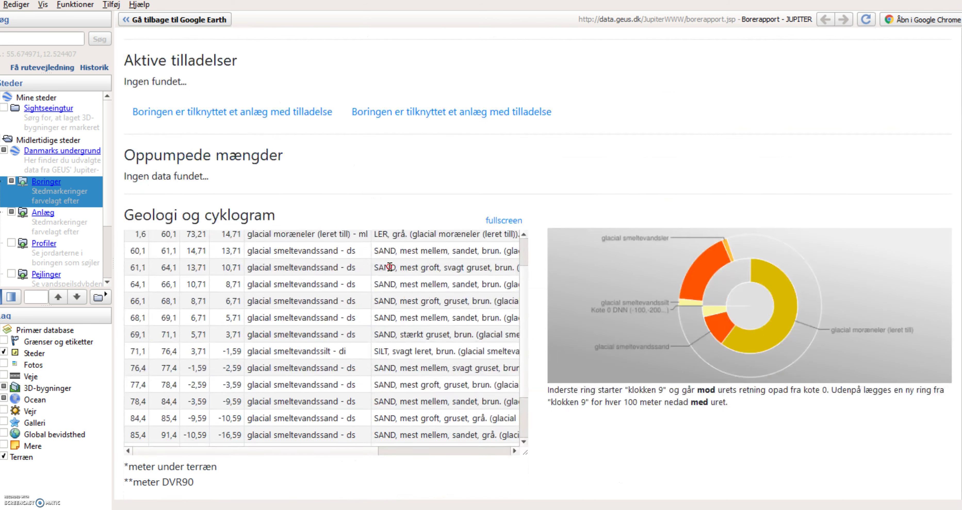
{"action": "scroll", "coordinate": [390, 267], "scroll_direction": "down", "scroll_amount": 2}
{"action": "scroll", "coordinate": [370, 326], "scroll_direction": "up", "scroll_amount": 5}
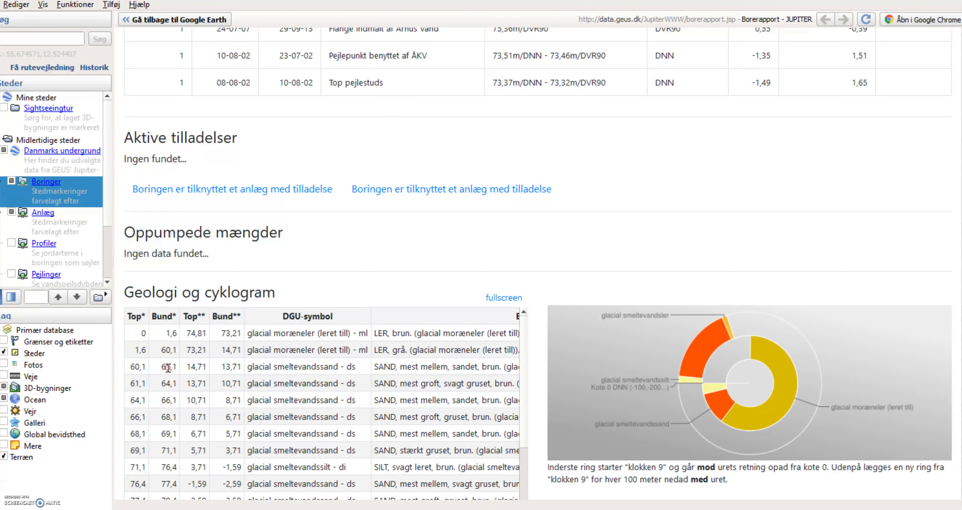
{"action": "scroll", "coordinate": [165, 429], "scroll_direction": "down", "scroll_amount": 5}
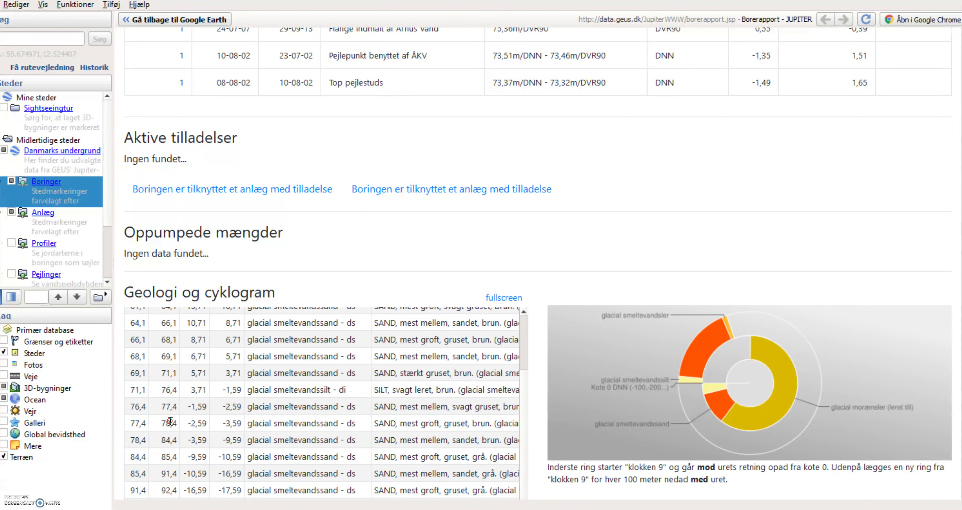
{"action": "scroll", "coordinate": [172, 420], "scroll_direction": "down", "scroll_amount": 1}
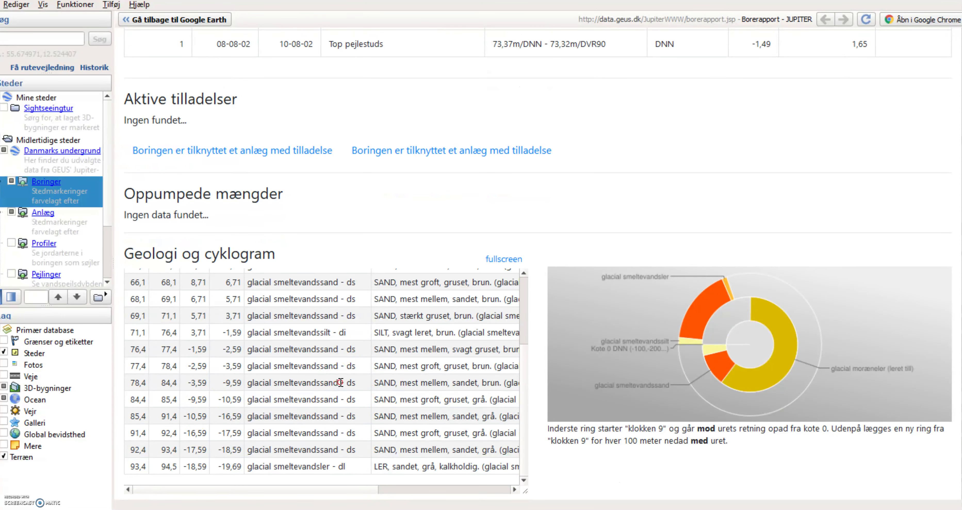
{"action": "scroll", "coordinate": [597, 253], "scroll_direction": "down", "scroll_amount": 2}
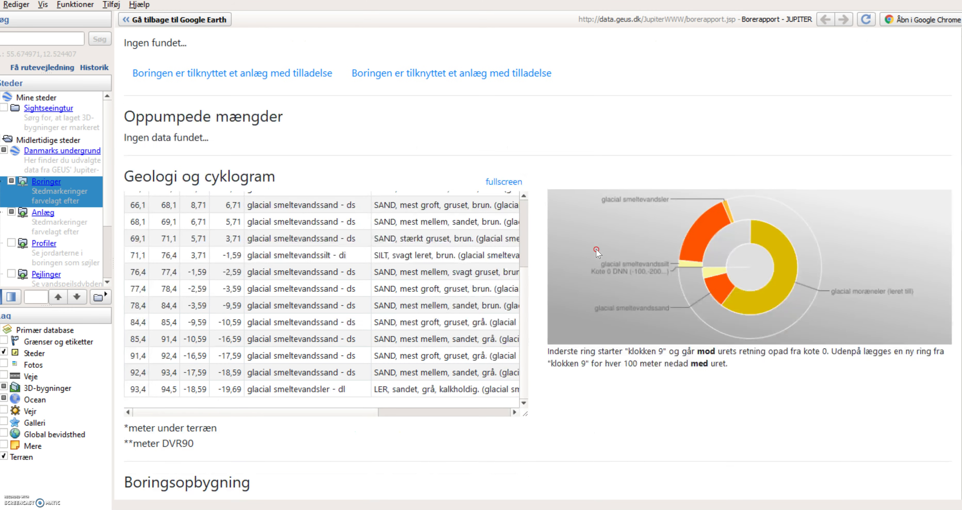
{"action": "scroll", "coordinate": [598, 254], "scroll_direction": "down", "scroll_amount": 7}
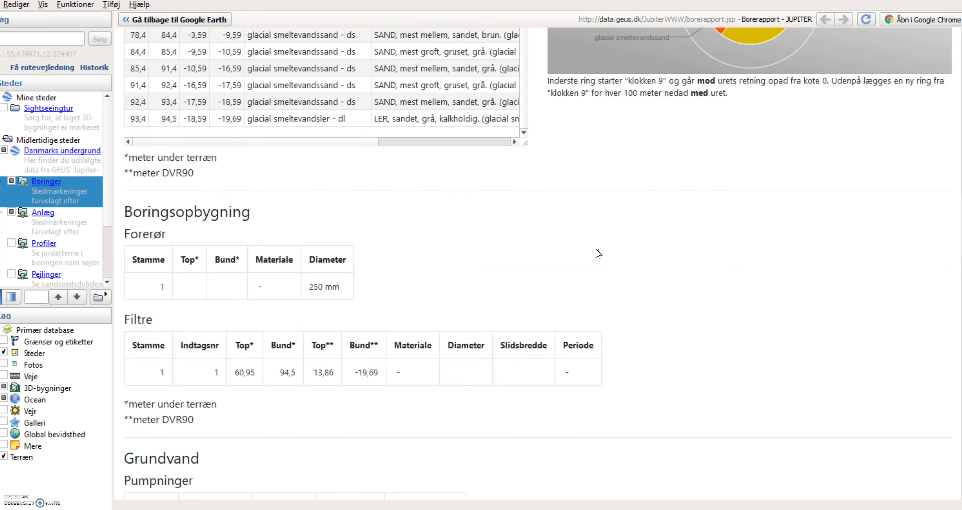
Scroll past Boringsopbygning to Grundvand, showing 100 m3/t pumping and 45.59 m water level.
{"action": "scroll", "coordinate": [599, 254], "scroll_direction": "down", "scroll_amount": 2}
{"action": "scroll", "coordinate": [597, 253], "scroll_direction": "down", "scroll_amount": 3}
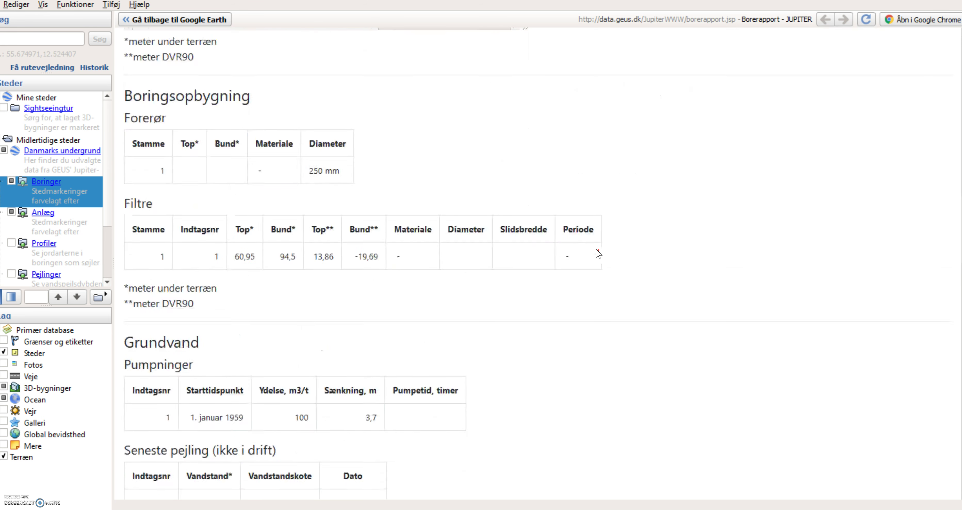
{"action": "left_click", "coordinate": [242, 194]}
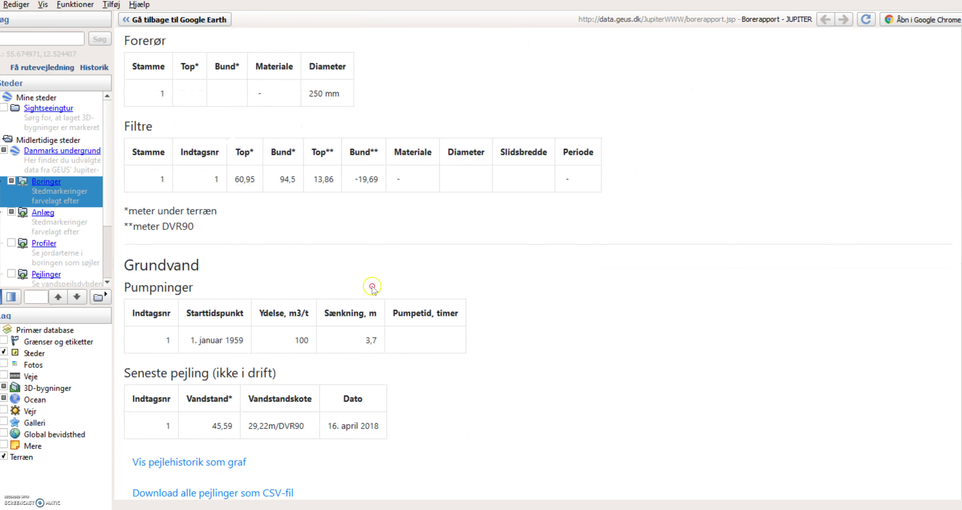
{"action": "scroll", "coordinate": [466, 285], "scroll_direction": "down", "scroll_amount": 3}
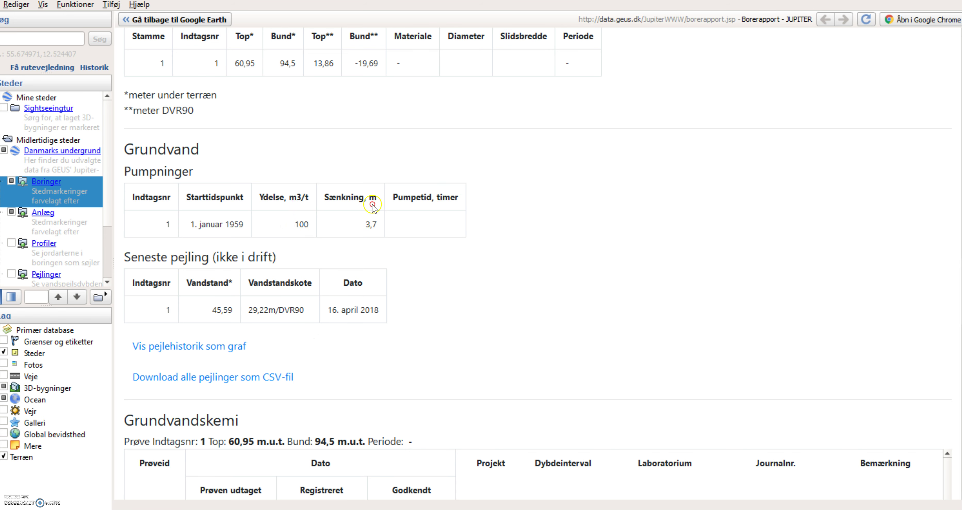
{"action": "scroll", "coordinate": [242, 244], "scroll_direction": "down", "scroll_amount": 1}
Show the Pejleserie water-level graph, then scroll down to the Grundvandskemi samples for 2005–2018.
{"action": "left_click", "coordinate": [181, 309]}
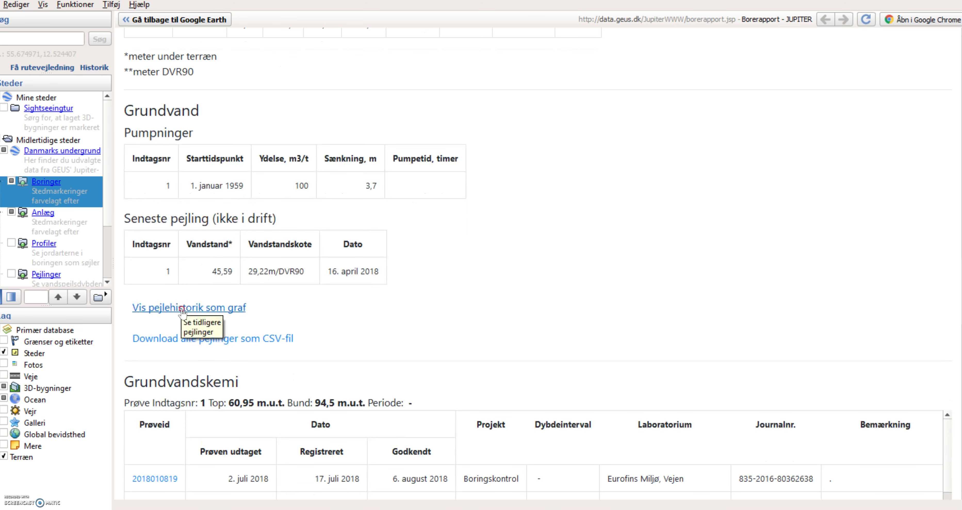
{"action": "scroll", "coordinate": [607, 258], "scroll_direction": "down", "scroll_amount": 4}
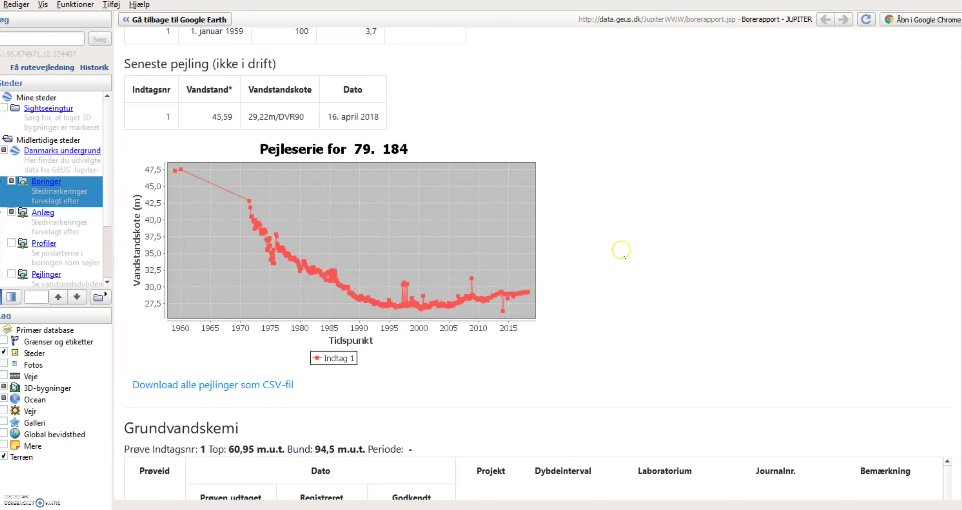
{"action": "scroll", "coordinate": [622, 251], "scroll_direction": "down", "scroll_amount": 3}
{"action": "scroll", "coordinate": [624, 249], "scroll_direction": "down", "scroll_amount": 6}
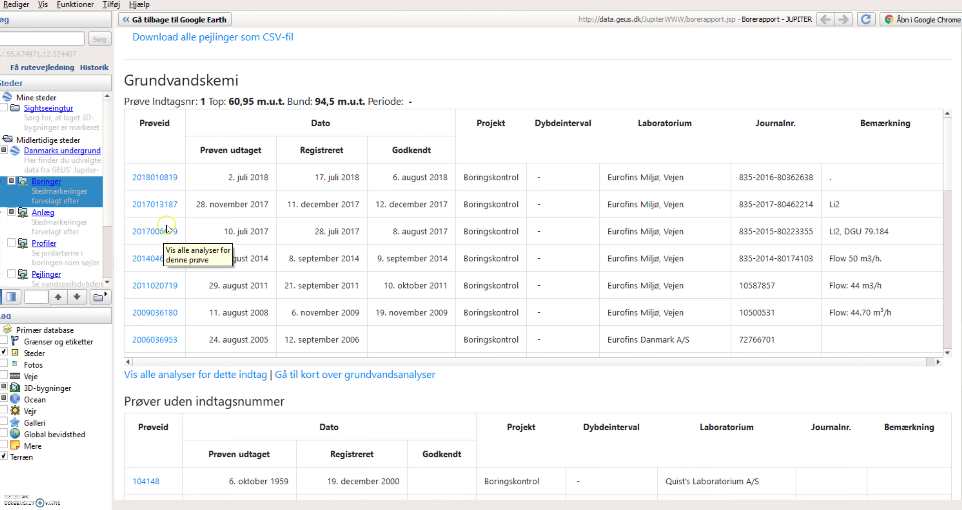
{"action": "left_click", "coordinate": [156, 207]}
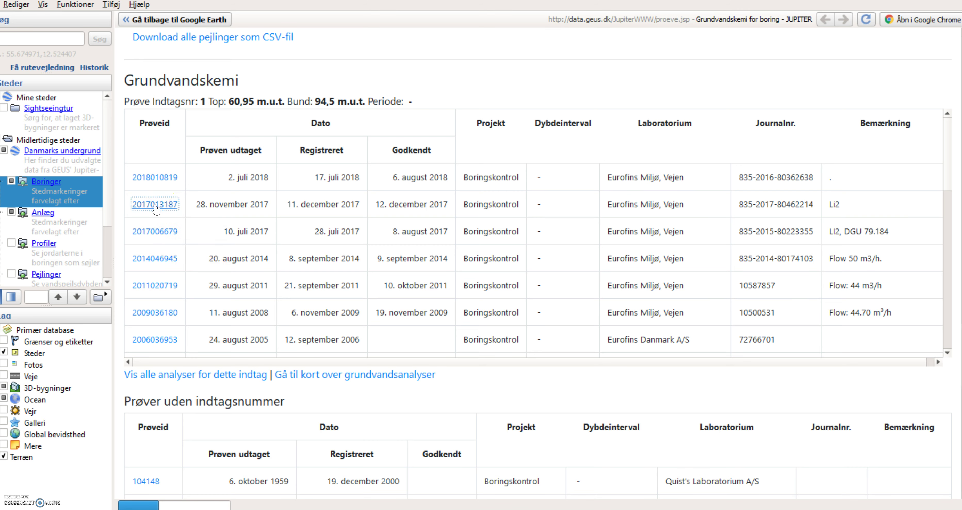
{"action": "scroll", "coordinate": [403, 222], "scroll_direction": "down", "scroll_amount": 3}
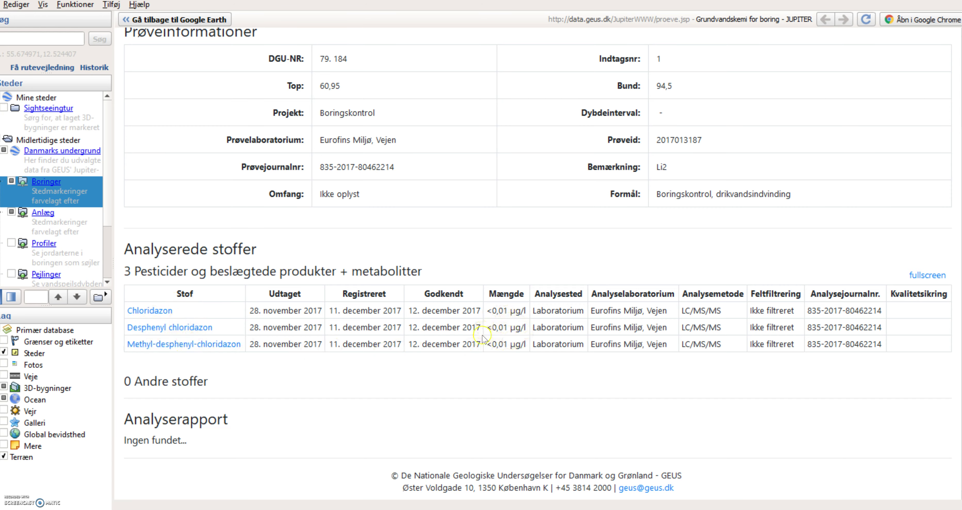
{"action": "scroll", "coordinate": [502, 336], "scroll_direction": "up", "scroll_amount": 3}
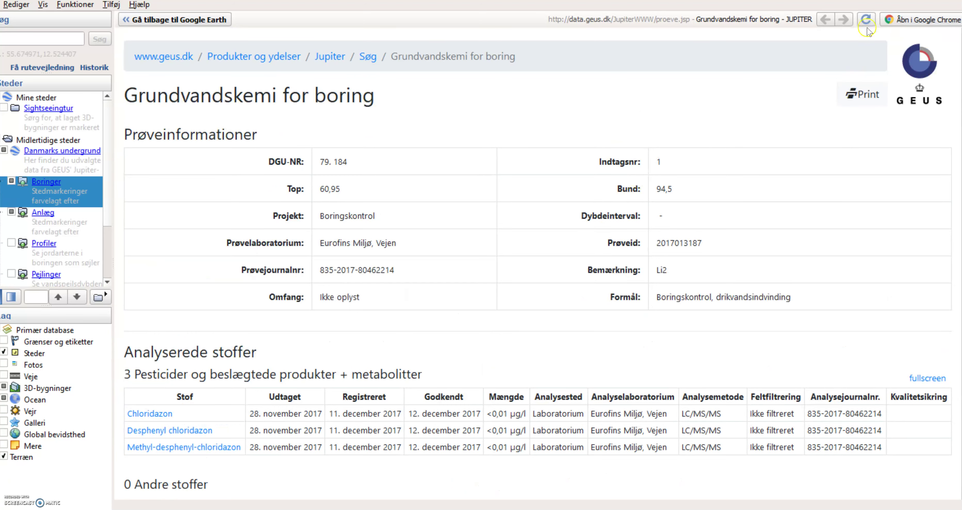
{"action": "left_click", "coordinate": [867, 19]}
{"action": "left_click", "coordinate": [824, 21]}
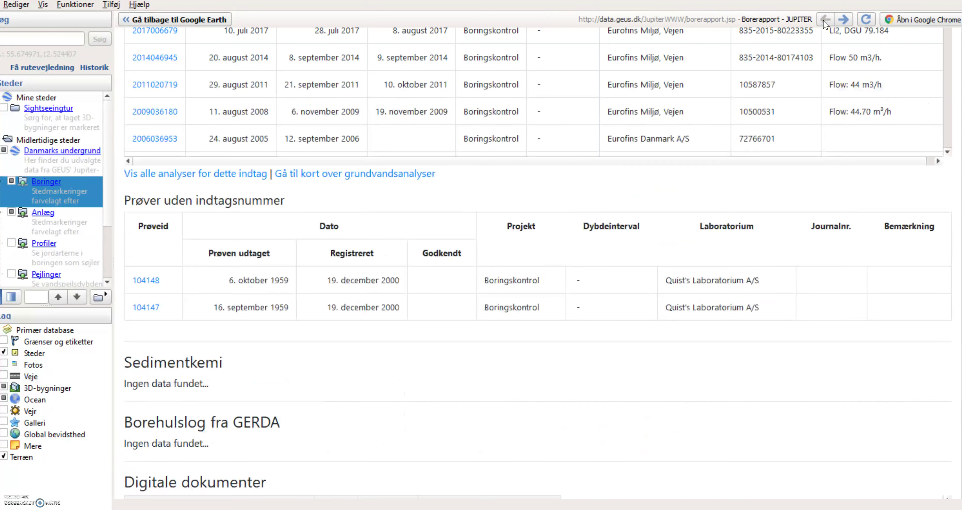
{"action": "scroll", "coordinate": [216, 184], "scroll_direction": "up", "scroll_amount": 2}
{"action": "scroll", "coordinate": [216, 184], "scroll_direction": "up", "scroll_amount": 1}
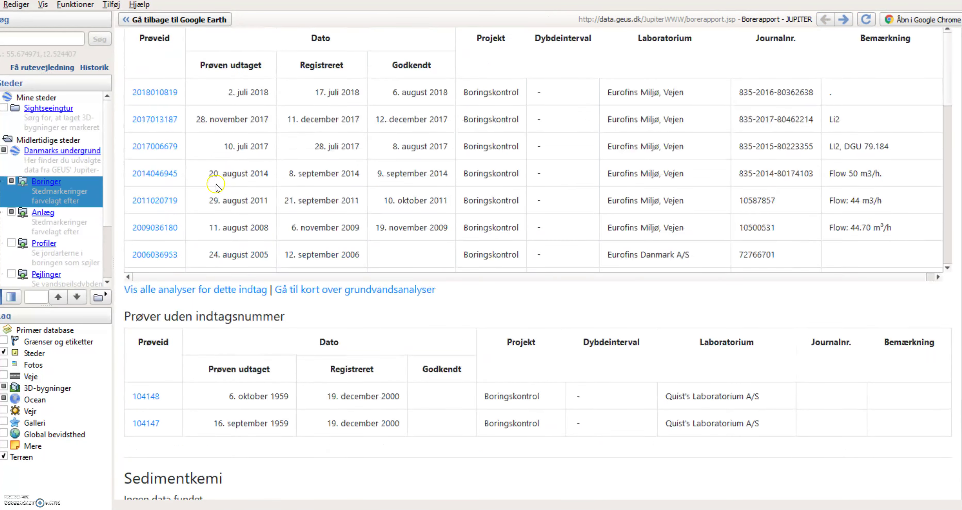
{"action": "scroll", "coordinate": [216, 189], "scroll_direction": "up", "scroll_amount": 1}
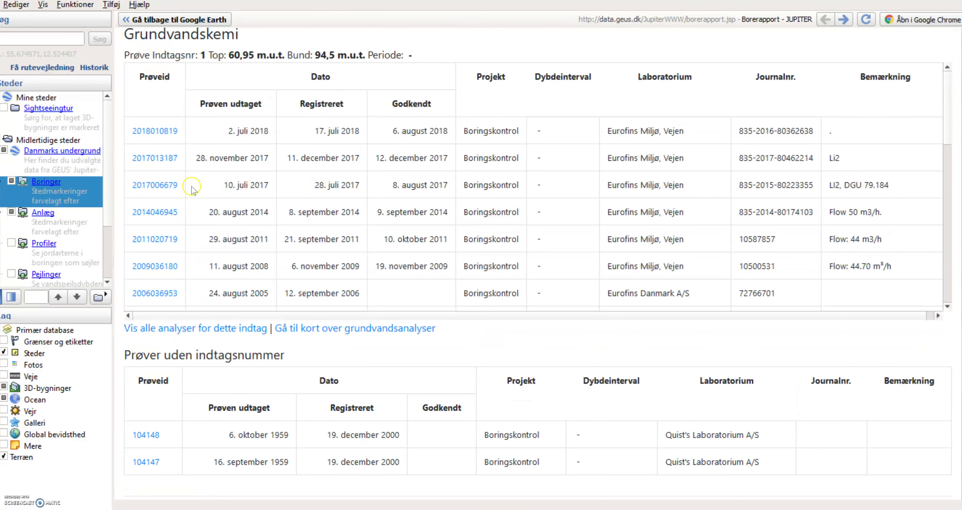
{"action": "left_click", "coordinate": [165, 185]}
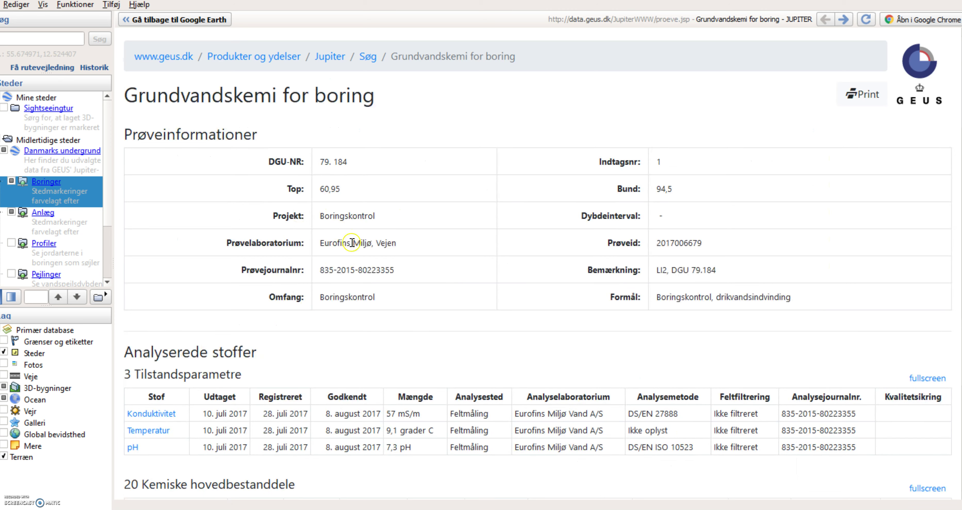
{"action": "left_click", "coordinate": [365, 258]}
{"action": "scroll", "coordinate": [365, 258], "scroll_direction": "down", "scroll_amount": 4}
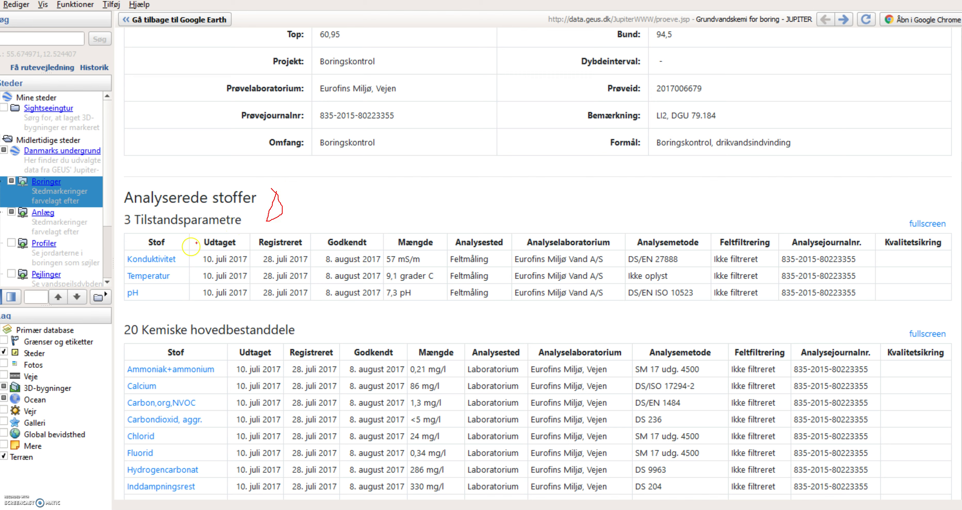
{"action": "left_click", "coordinate": [186, 256]}
{"action": "left_click_drag", "start_coordinate": [182, 276], "coordinate": [172, 301]}
{"action": "mouse_move", "coordinate": [430, 263]}
{"action": "left_mouse_down"}
{"action": "mouse_move", "coordinate": [372, 242]}
{"action": "mouse_move", "coordinate": [362, 290]}
{"action": "mouse_move", "coordinate": [432, 318]}
{"action": "mouse_move", "coordinate": [448, 265]}
{"action": "left_mouse_up"}
Mark the main constituents from Ammoniak+ammonium to Methan and their Mængde values, then clear the marks.
{"action": "scroll", "coordinate": [321, 276], "scroll_direction": "down", "scroll_amount": 2}
{"action": "scroll", "coordinate": [323, 269], "scroll_direction": "down", "scroll_amount": 2}
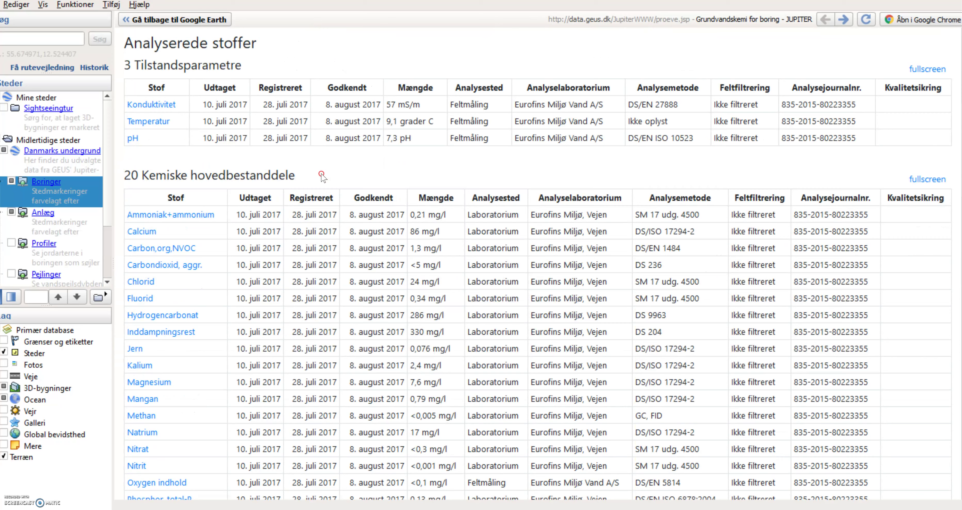
{"action": "left_click_drag", "start_coordinate": [313, 161], "coordinate": [312, 180]}
{"action": "mouse_move", "coordinate": [219, 220]}
{"action": "left_mouse_down"}
{"action": "mouse_move", "coordinate": [213, 289]}
{"action": "mouse_move", "coordinate": [244, 354]}
{"action": "mouse_move", "coordinate": [216, 360]}
{"action": "mouse_move", "coordinate": [211, 417]}
{"action": "left_mouse_up"}
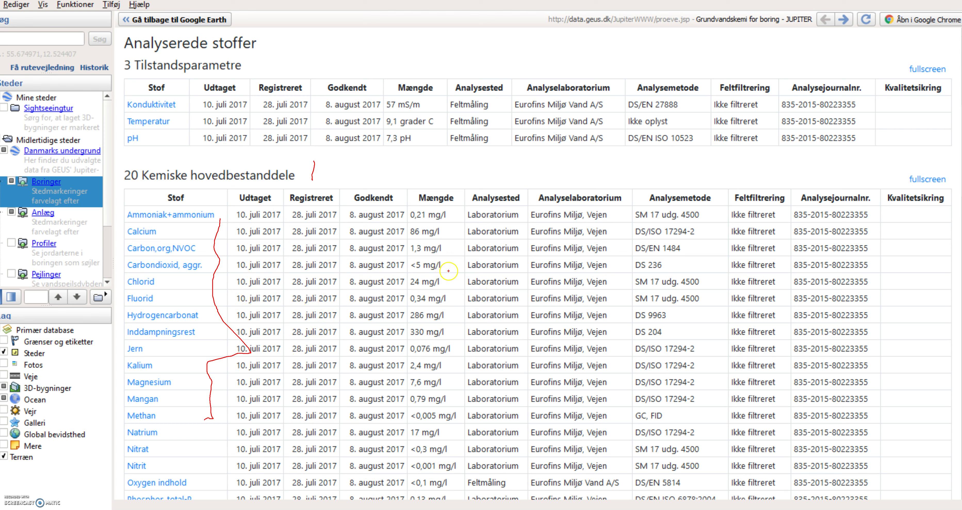
{"action": "left_click_drag", "start_coordinate": [448, 272], "coordinate": [454, 233]}
{"action": "mouse_move", "coordinate": [429, 201]}
{"action": "left_mouse_down"}
{"action": "mouse_move", "coordinate": [386, 215]}
{"action": "mouse_move", "coordinate": [379, 235]}
{"action": "mouse_move", "coordinate": [381, 291]}
{"action": "mouse_move", "coordinate": [422, 452]}
{"action": "mouse_move", "coordinate": [413, 477]}
{"action": "mouse_move", "coordinate": [475, 416]}
{"action": "left_mouse_up"}
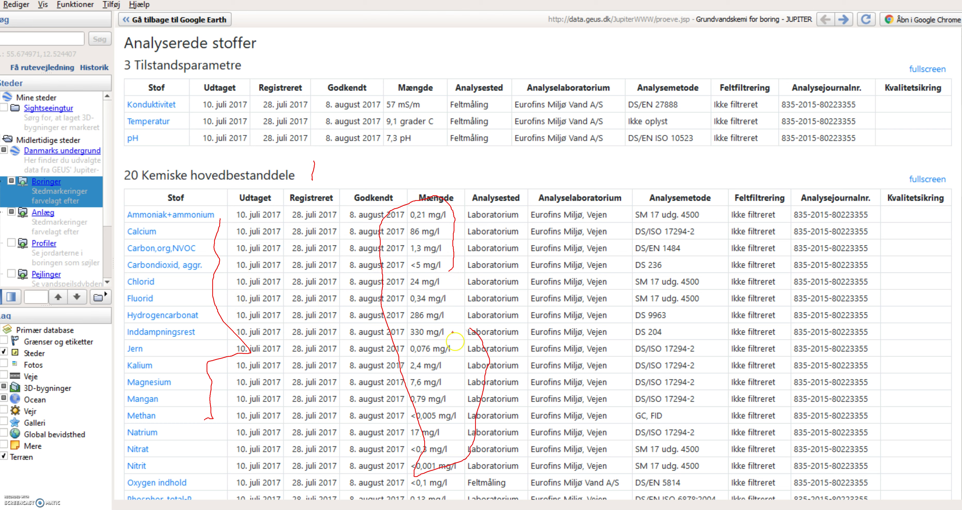
{"action": "left_click", "coordinate": [364, 111]}
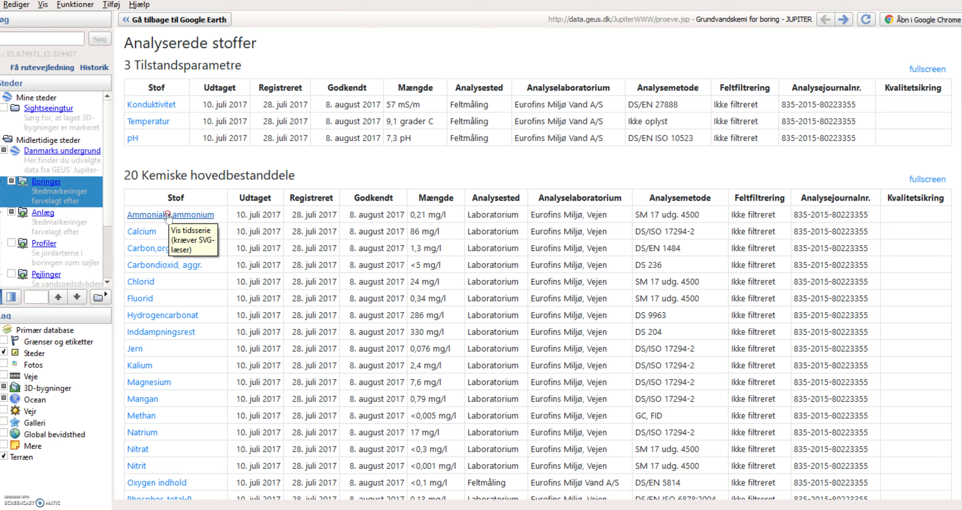
Show the Ammoniak+ammonium time-series graph for bore 79.184 in a new Chrome tab.
{"action": "left_click", "coordinate": [168, 215]}
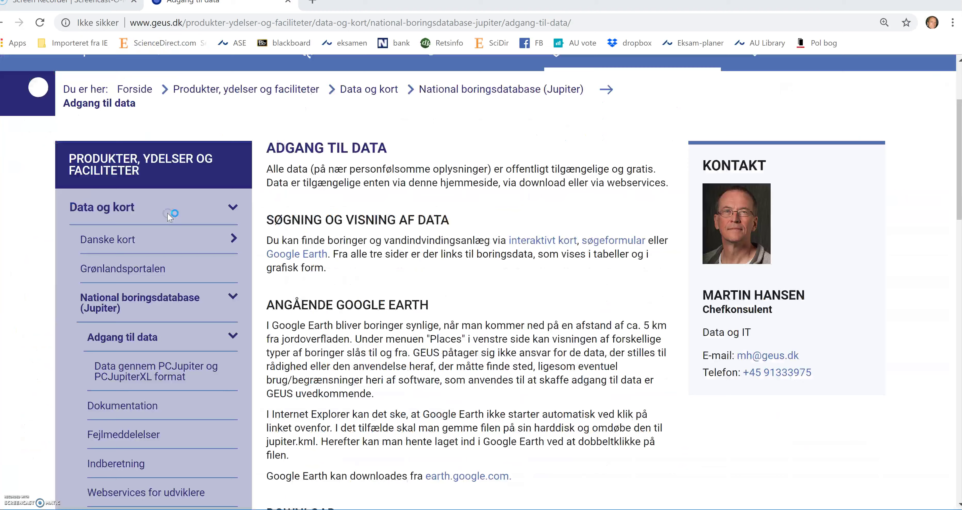